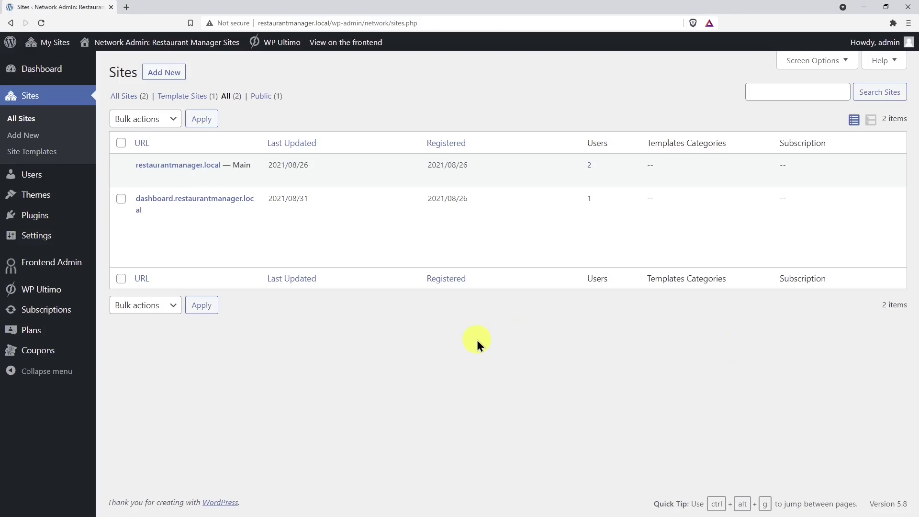
# From the subsite dashboard, add a new page titled 'Team'
pyautogui.click(174, 224)
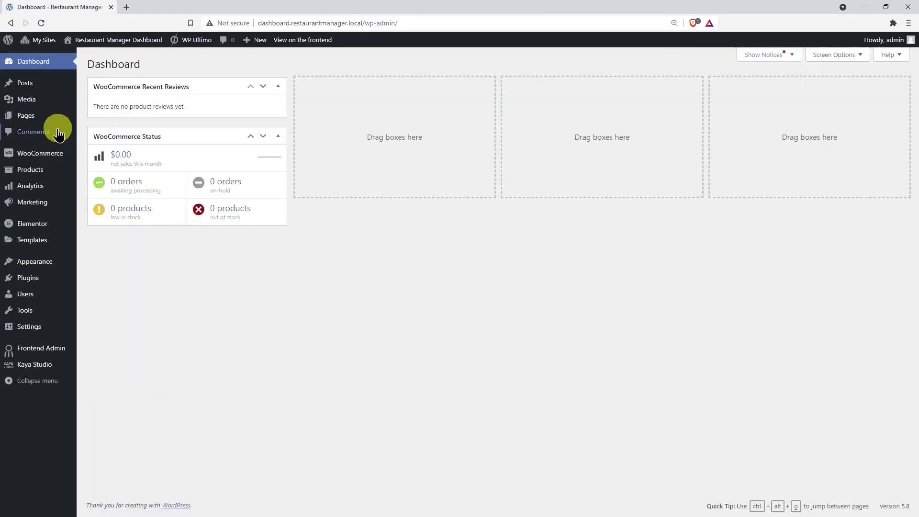
pyautogui.moveTo(52, 117)
pyautogui.click(99, 131)
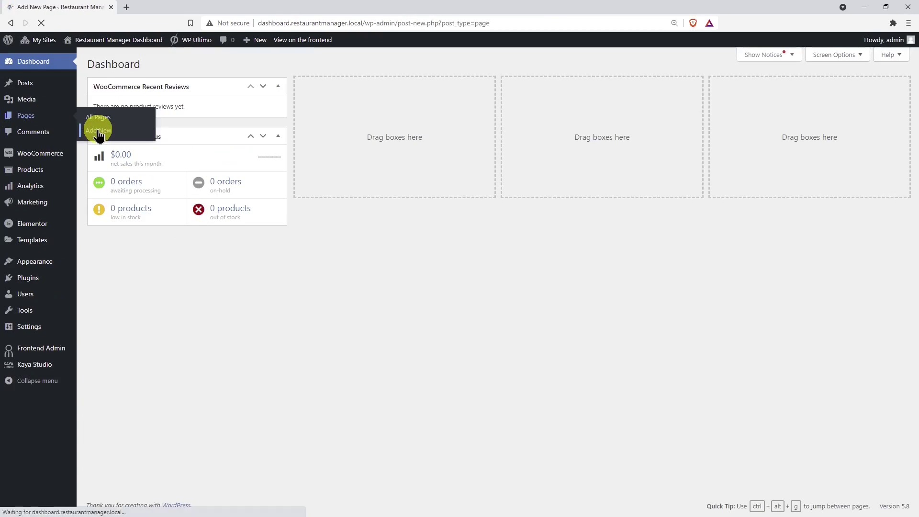
pyautogui.write('Team')
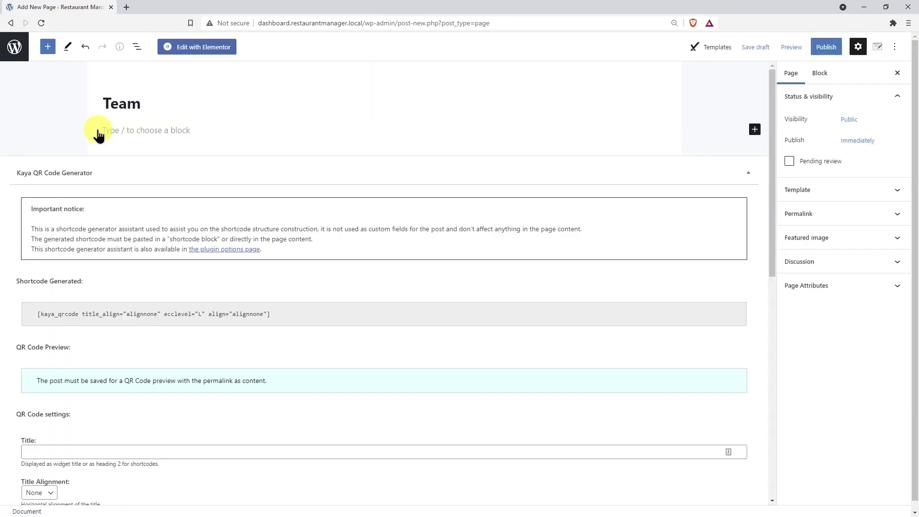
# Open the Team page in Elementor and set its page layout to Elementor Canvas
pyautogui.click(191, 47)
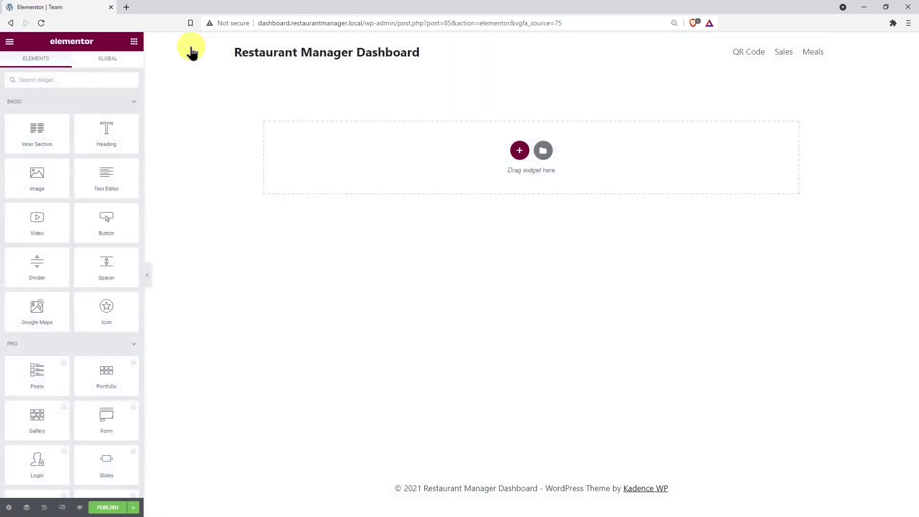
pyautogui.click(9, 507)
pyautogui.click(112, 281)
pyautogui.click(111, 294)
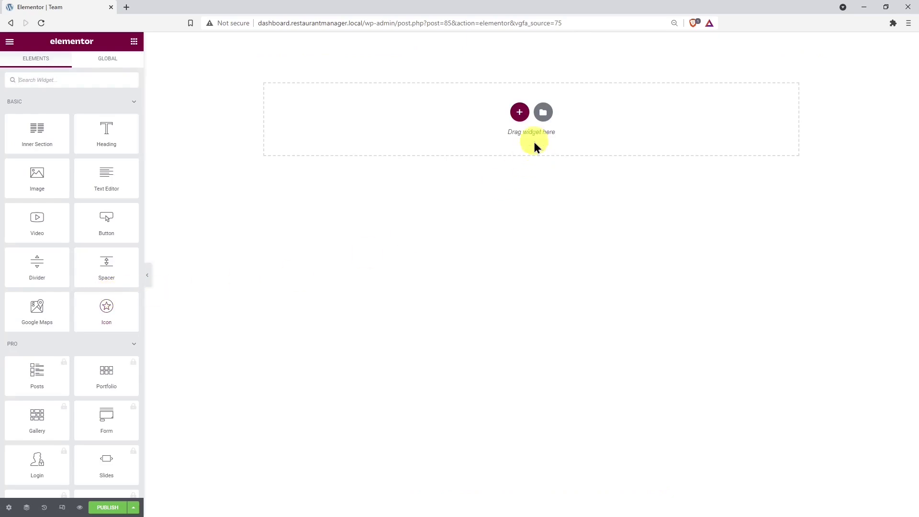
# Insert saved Template 18 from My Templates, importing its document settings
pyautogui.click(543, 114)
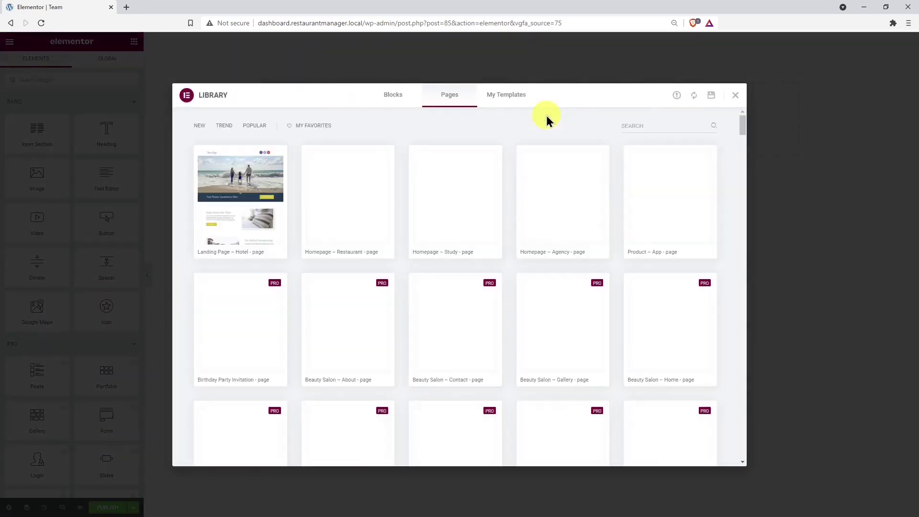
pyautogui.click(499, 103)
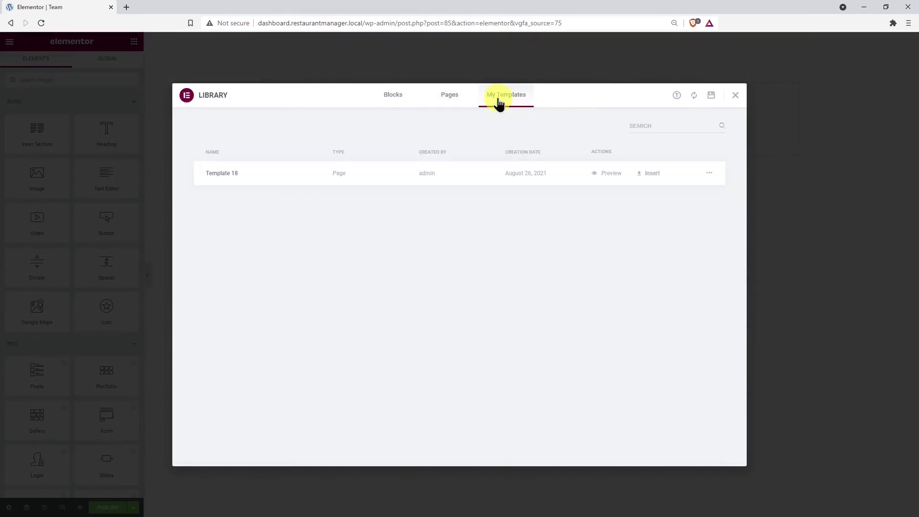
pyautogui.click(663, 173)
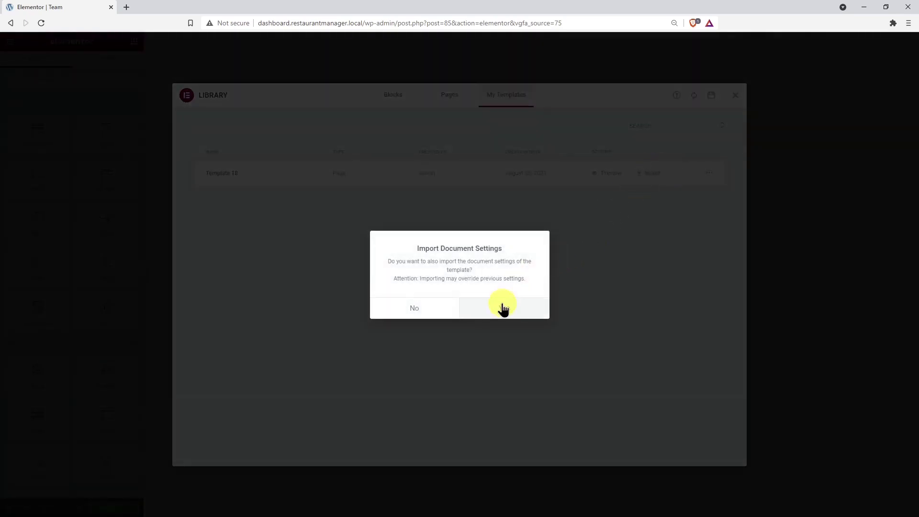
pyautogui.click(502, 307)
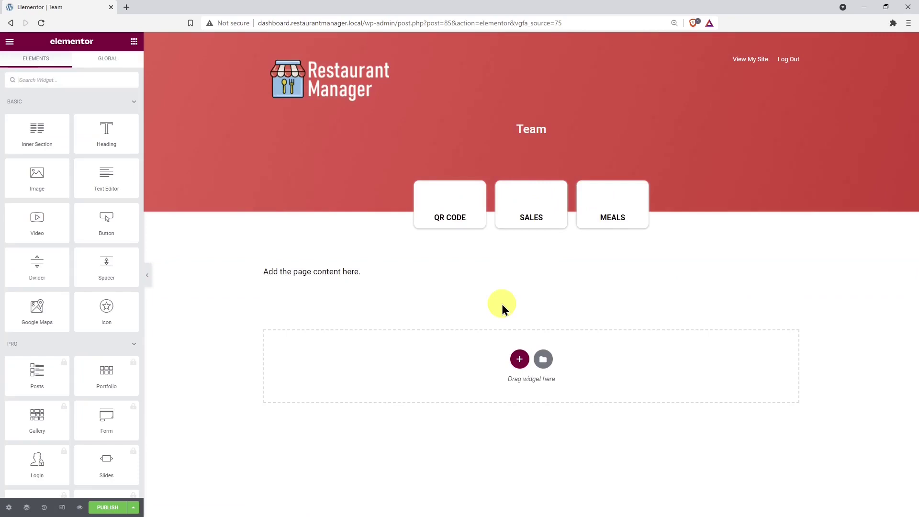
# Replace the text widget's placeholder with the [vg_display_admin_page page_url="users.php"] shortcode
pyautogui.click(463, 270)
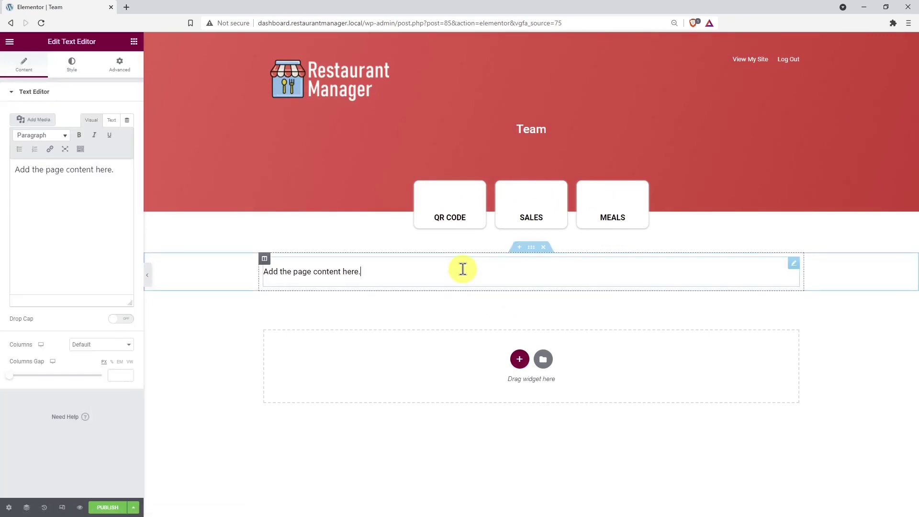
pyautogui.click(109, 191)
pyautogui.hotkey('ctrl', 'a')
pyautogui.press('BackSpace')
pyautogui.rightClick(48, 172)
pyautogui.click(110, 243)
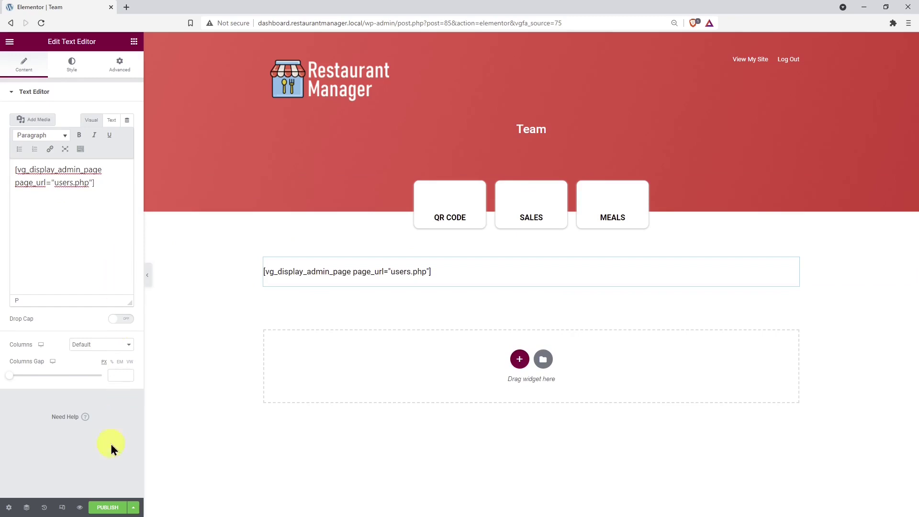
# Preview the page and give it the URL slug 'team'
pyautogui.click(79, 507)
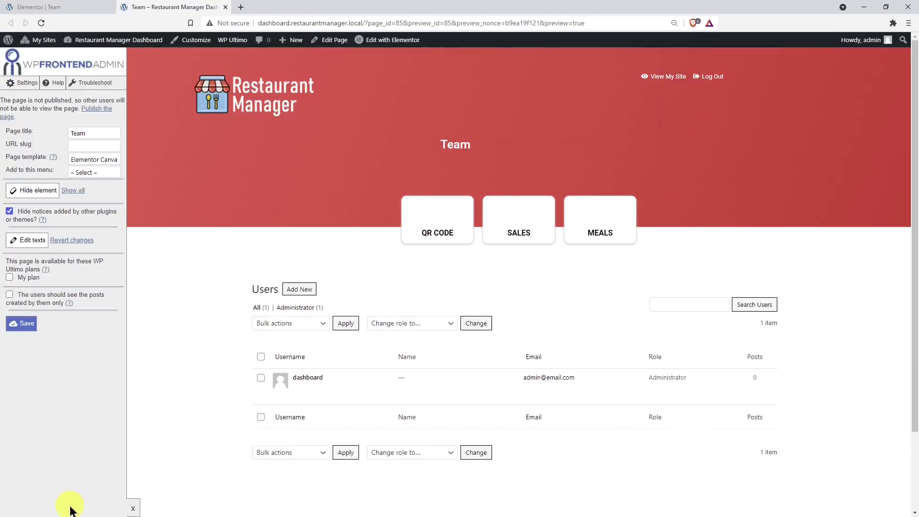
pyautogui.moveTo(98, 133); pyautogui.dragTo(46, 135)
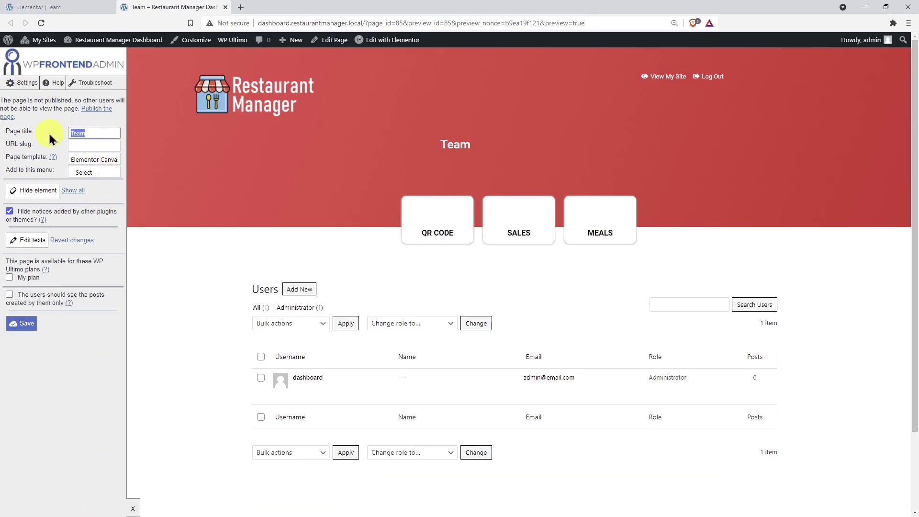
pyautogui.click(85, 146)
pyautogui.press('Escape')
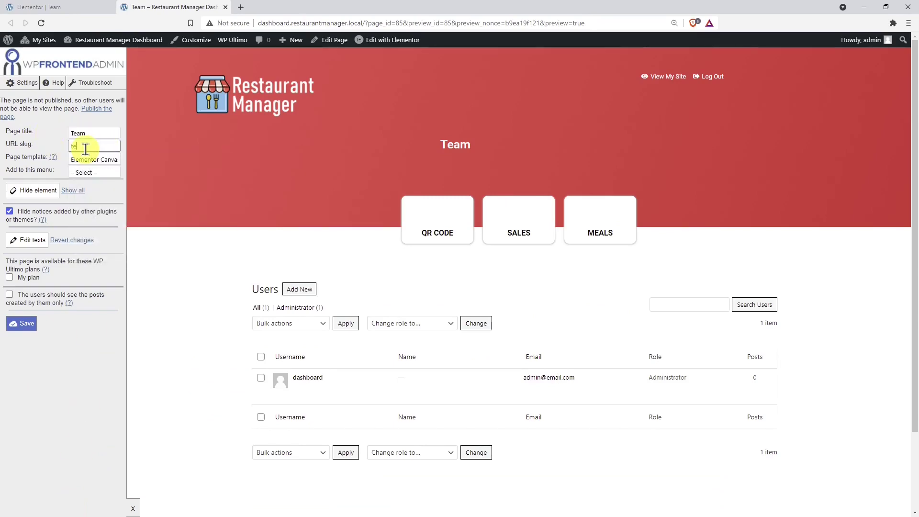
# Add the page to the Dashboard menu and hide the bottom bulk-actions row
pyautogui.click(102, 173)
pyautogui.click(110, 191)
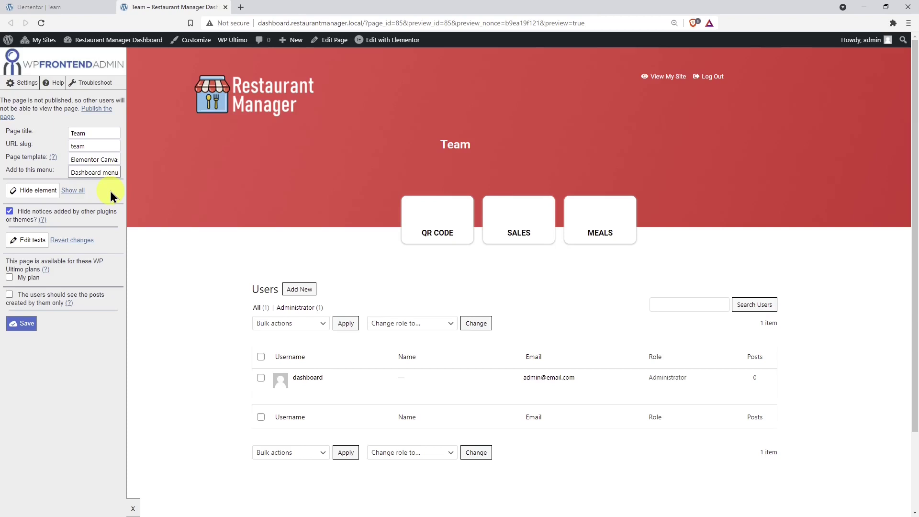
pyautogui.click(29, 191)
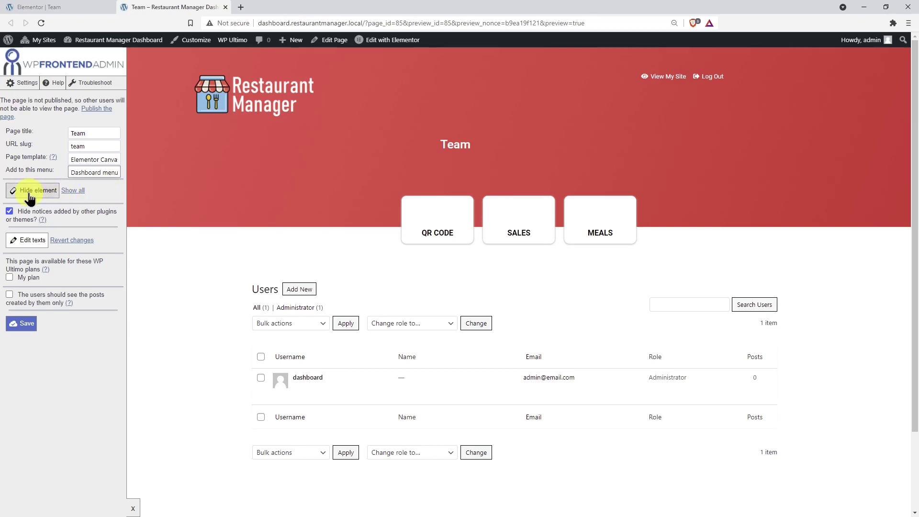
pyautogui.click(545, 452)
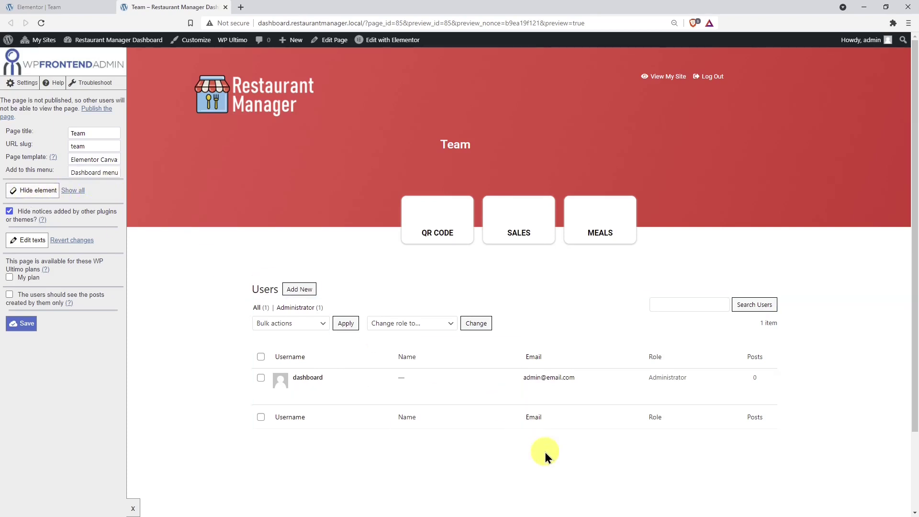
# Rename the Users heading to 'Team' and save the page settings
pyautogui.click(30, 240)
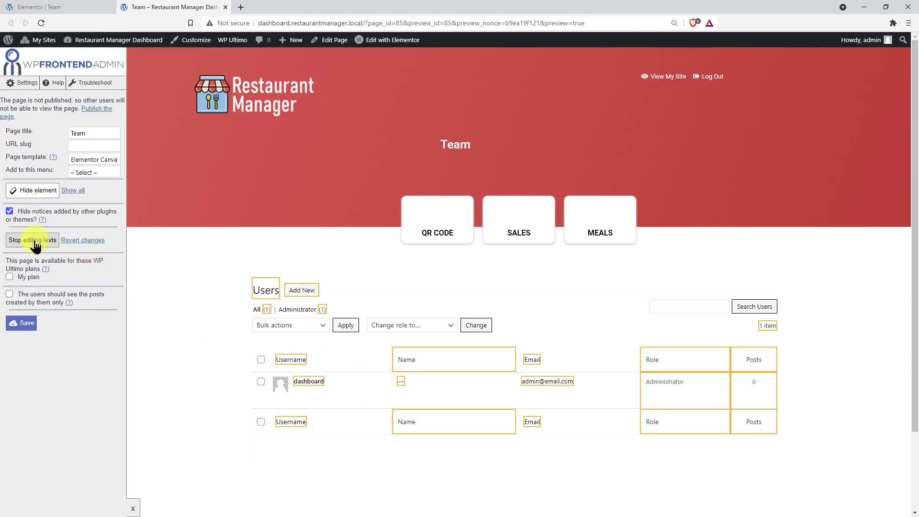
pyautogui.click(264, 290)
pyautogui.doubleClick(279, 291)
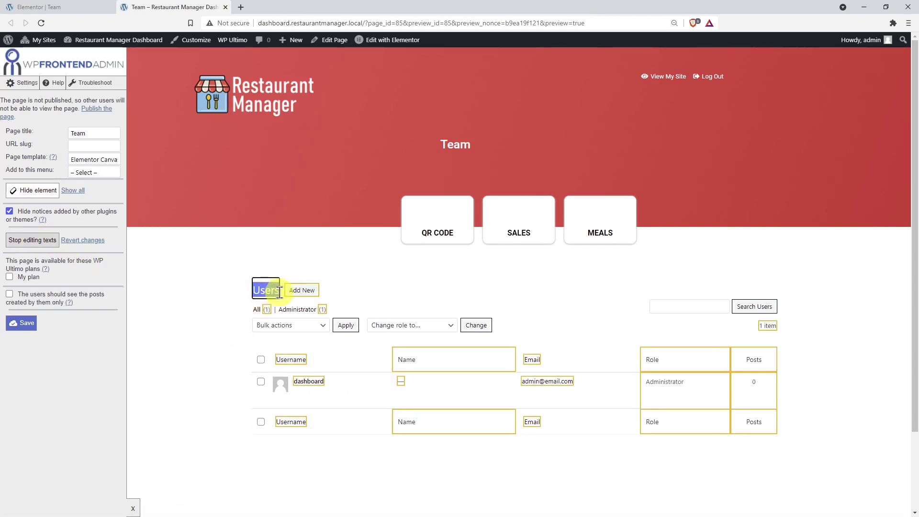
pyautogui.write('Team')
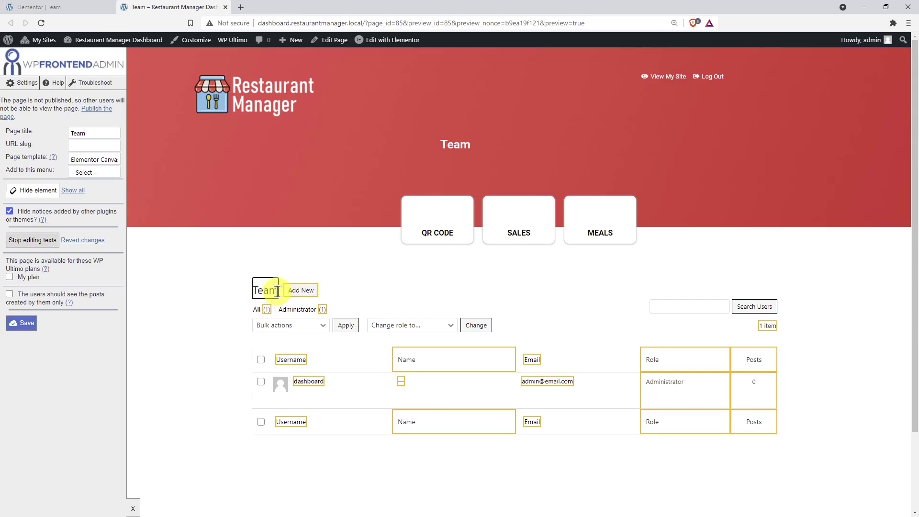
pyautogui.click(30, 241)
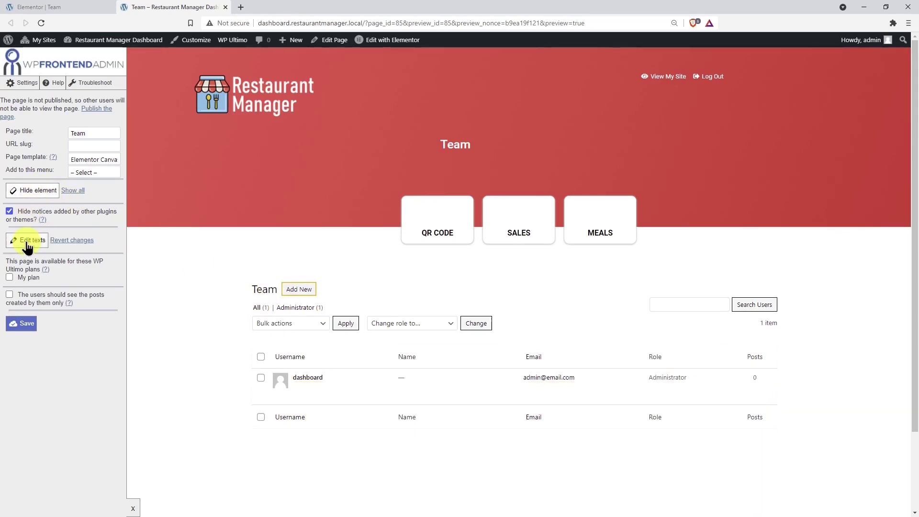
pyautogui.click(24, 324)
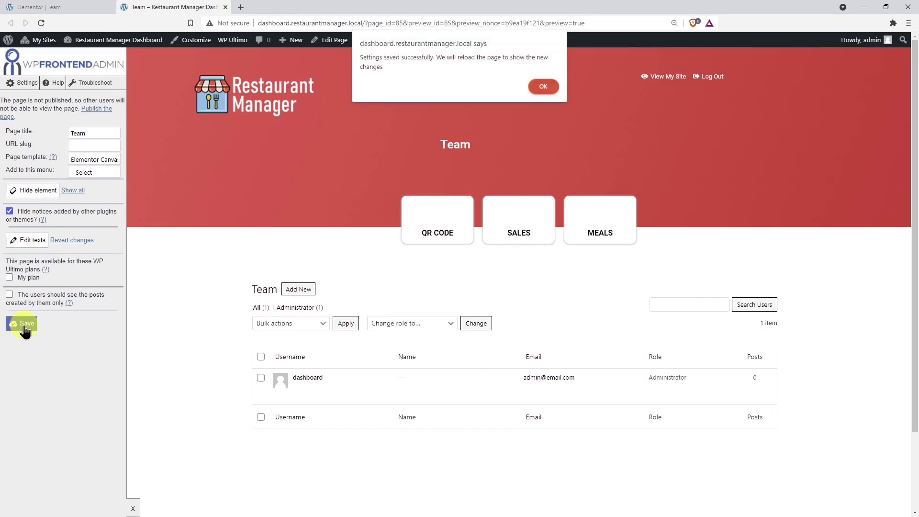
pyautogui.click(544, 86)
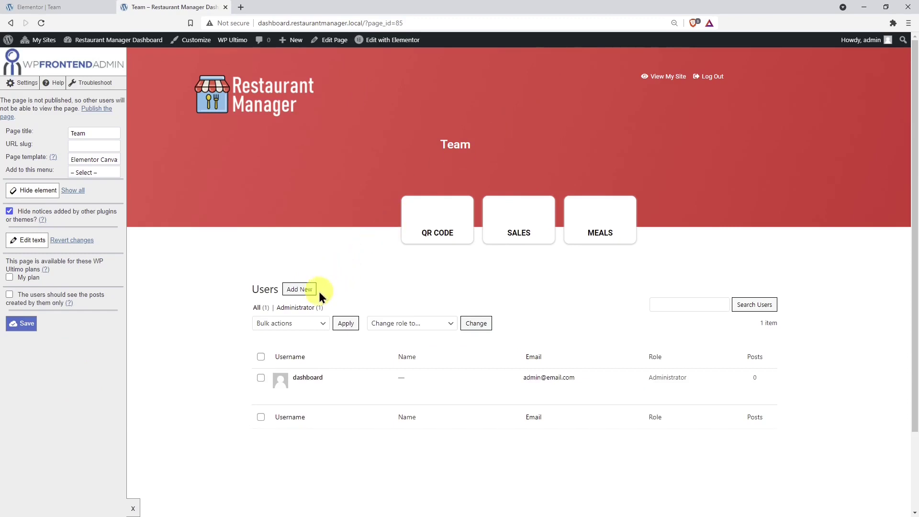
# On the Add New User form, hide the Add Existing User heading, Email or Username, invite paragraph and first Role row
pyautogui.click(299, 290)
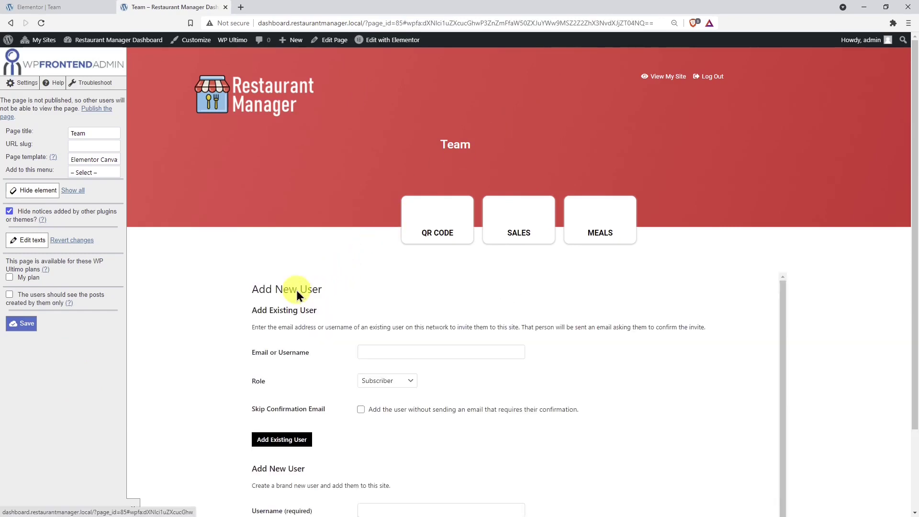
pyautogui.scroll(-3, 257, 332)
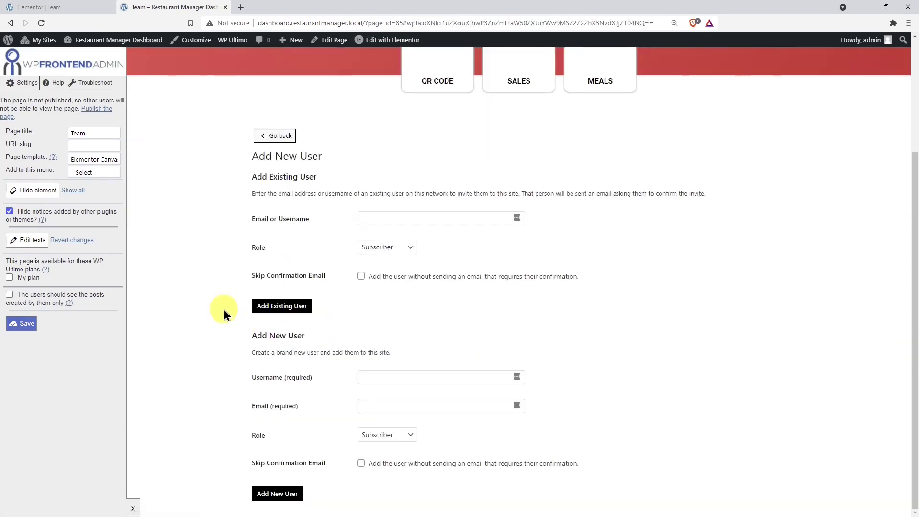
pyautogui.click(29, 196)
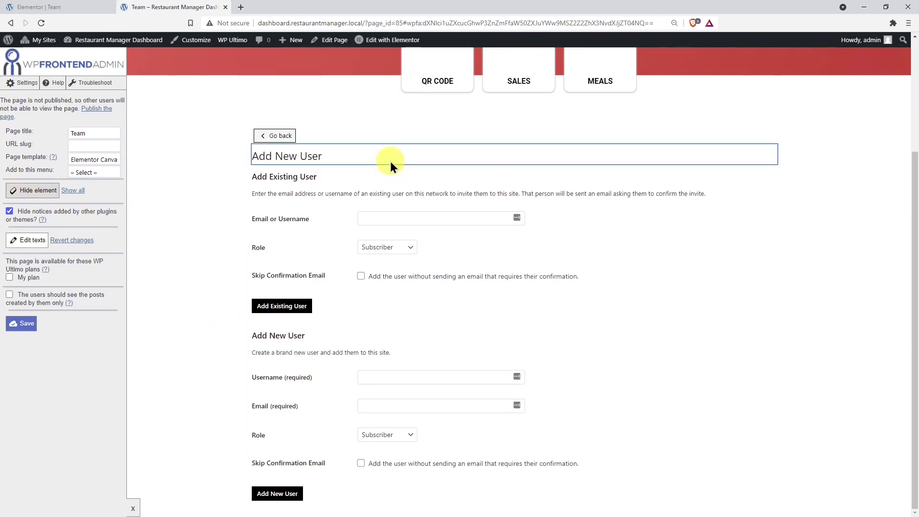
pyautogui.click(389, 178)
pyautogui.click(44, 195)
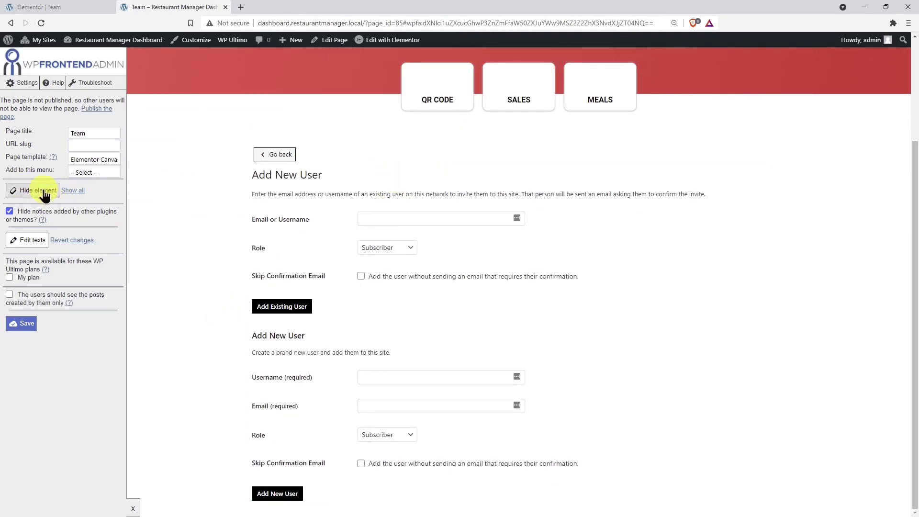
pyautogui.click(296, 210)
pyautogui.click(29, 197)
pyautogui.click(236, 220)
pyautogui.click(61, 198)
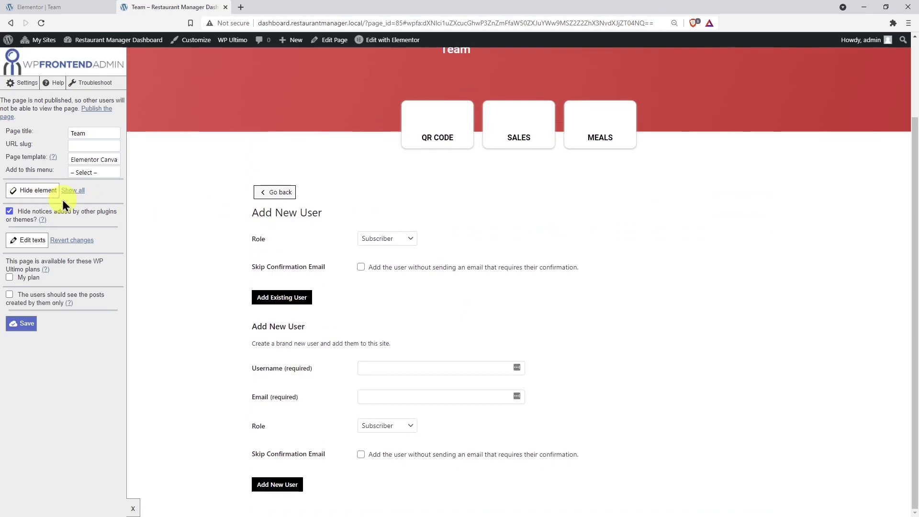
pyautogui.click(277, 227)
# Hide the Skip Confirmation Email rows, Add Existing User row and duplicate Add New User heading, then save
pyautogui.click(58, 198)
pyautogui.click(58, 197)
pyautogui.click(345, 238)
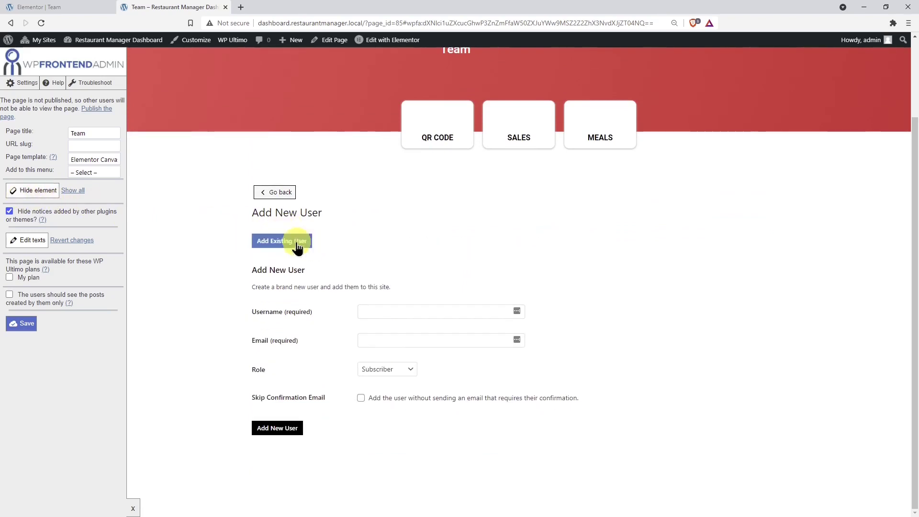
pyautogui.click(36, 194)
pyautogui.click(354, 236)
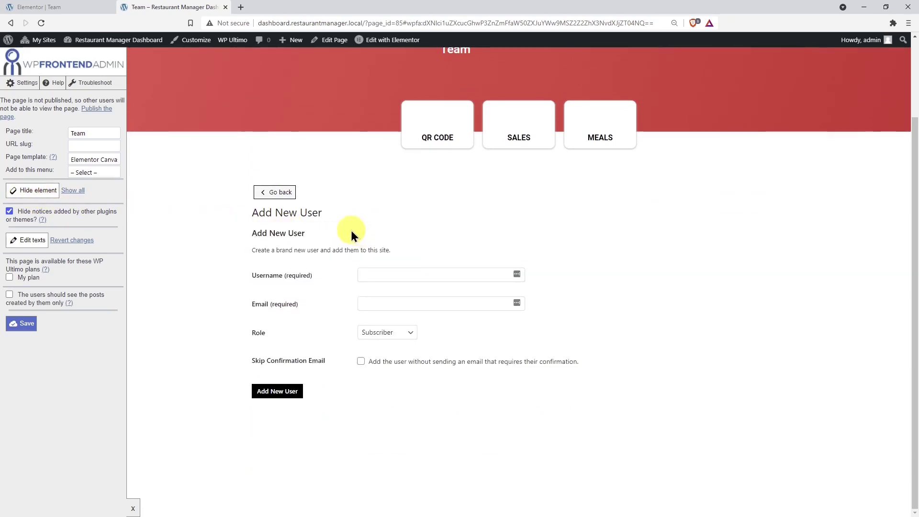
pyautogui.click(36, 192)
pyautogui.click(301, 233)
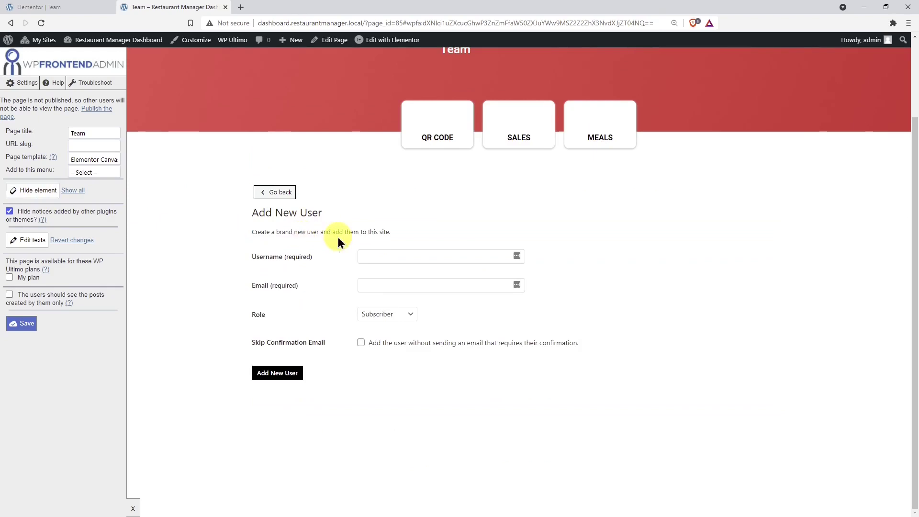
pyautogui.click(21, 324)
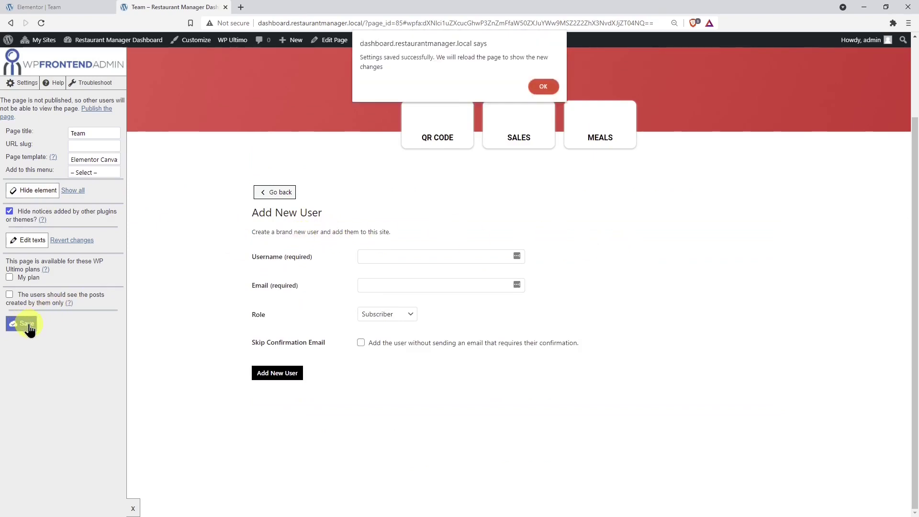
# Hide the Posts column of the Users table and save the settings
pyautogui.click(544, 85)
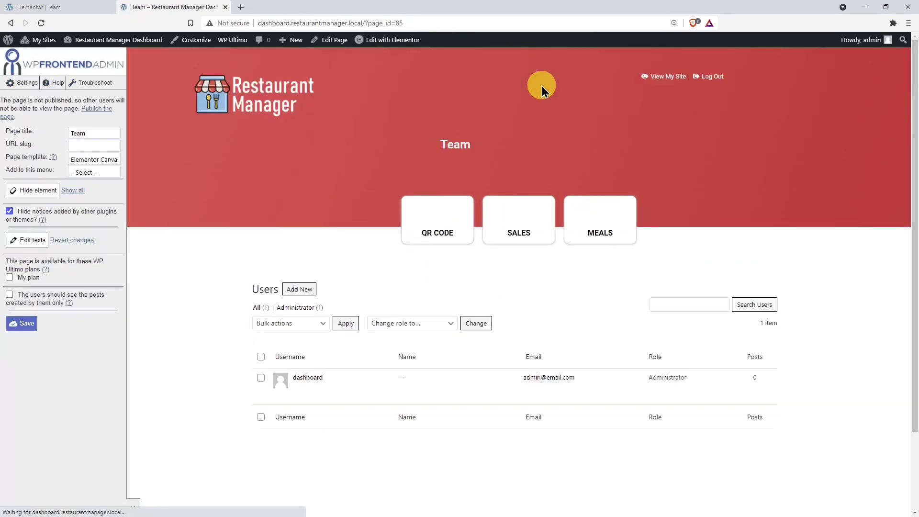
pyautogui.scroll(-2, 541, 85)
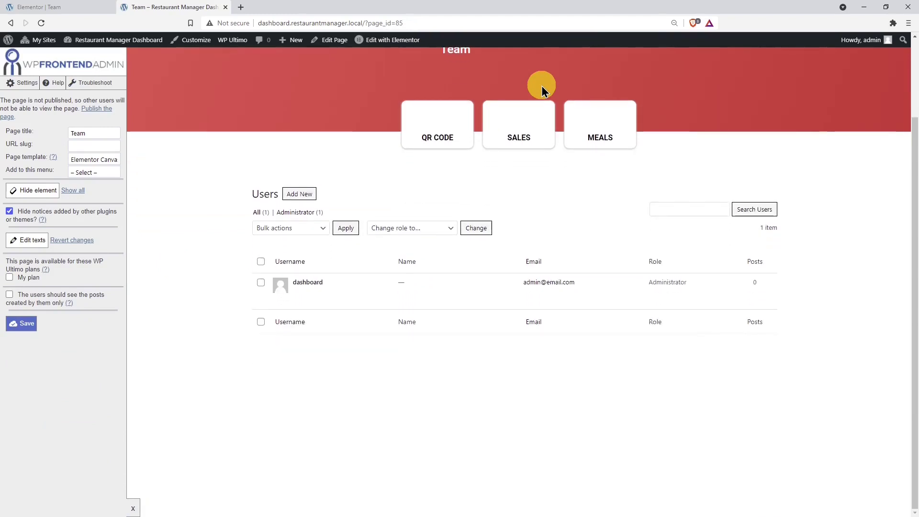
pyautogui.moveTo(369, 287)
pyautogui.click(39, 191)
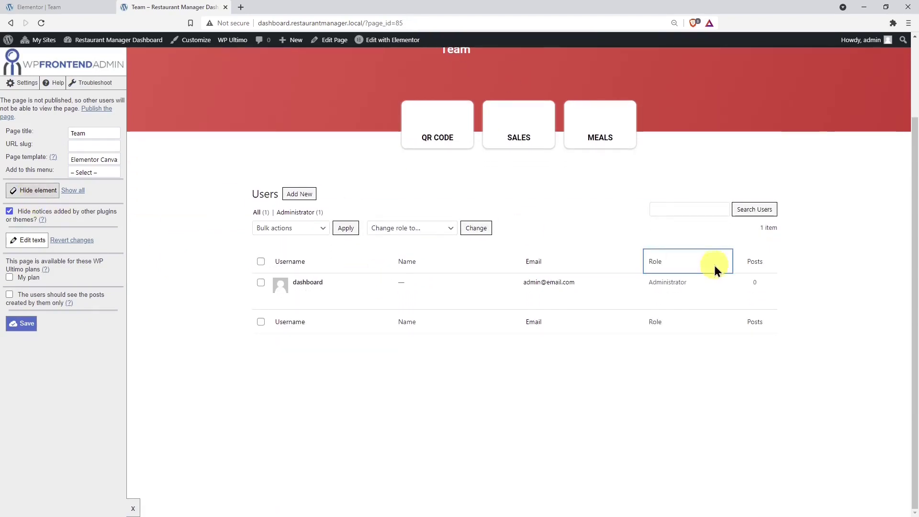
pyautogui.click(771, 264)
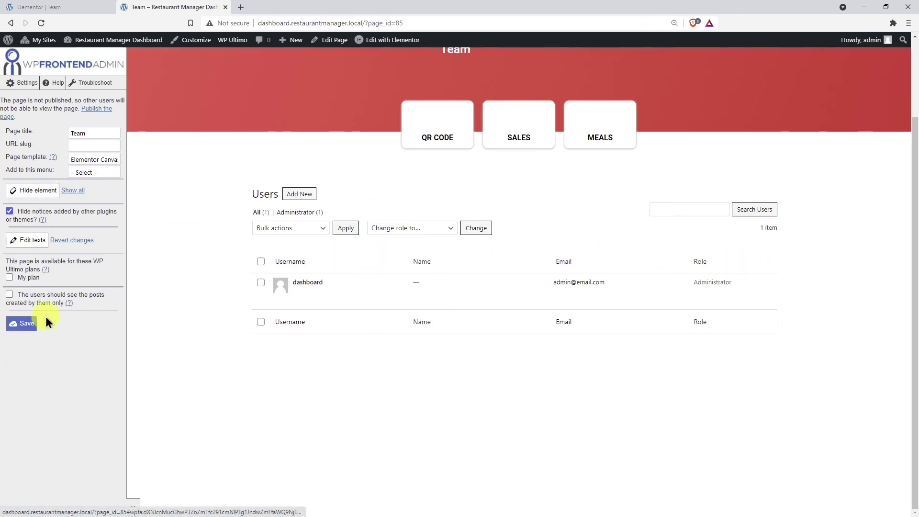
pyautogui.click(23, 325)
pyautogui.click(545, 87)
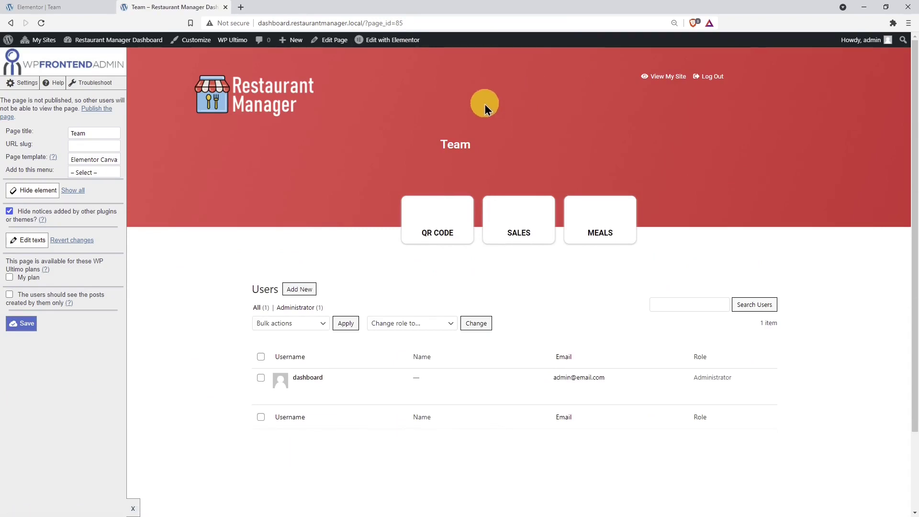
pyautogui.scroll(-1, 394, 292)
# Open the dashboard user's edit form and hide the Visual Editor and Syntax Highlighting rows
pyautogui.click(293, 344)
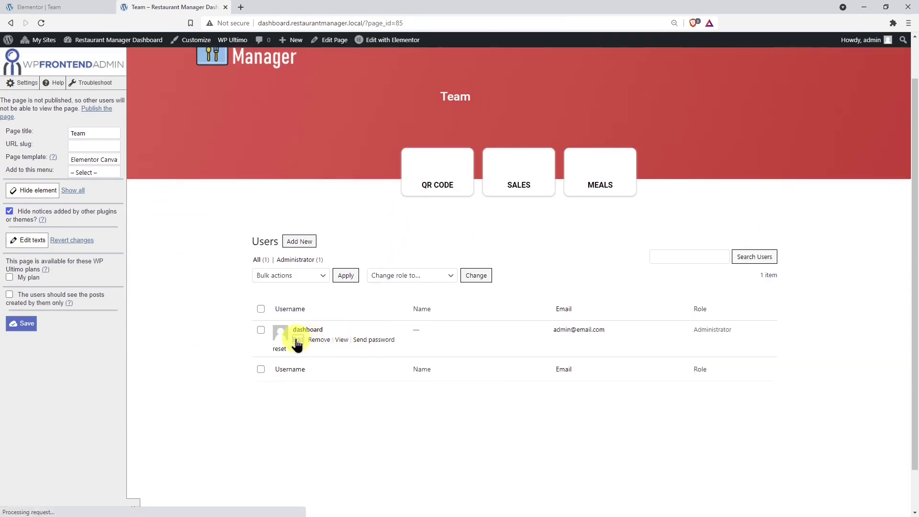
pyautogui.scroll(-8, 296, 338)
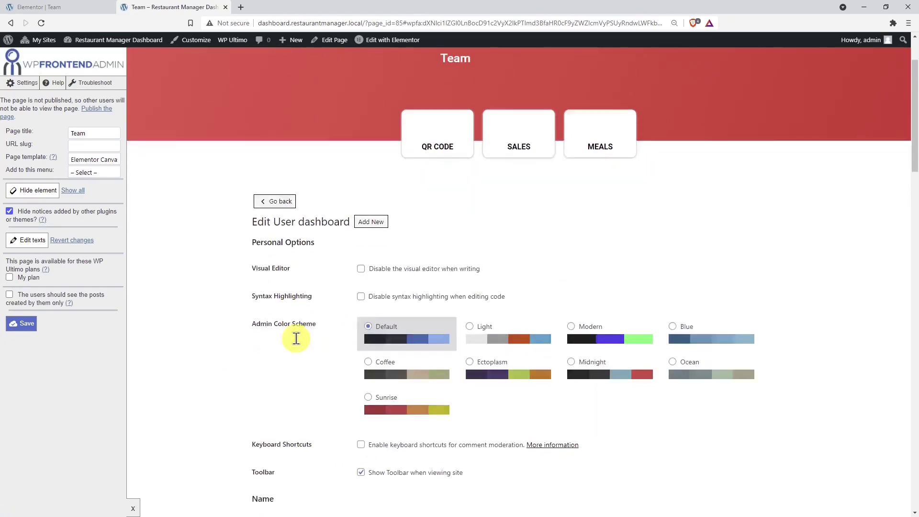
pyautogui.scroll(-20, 297, 339)
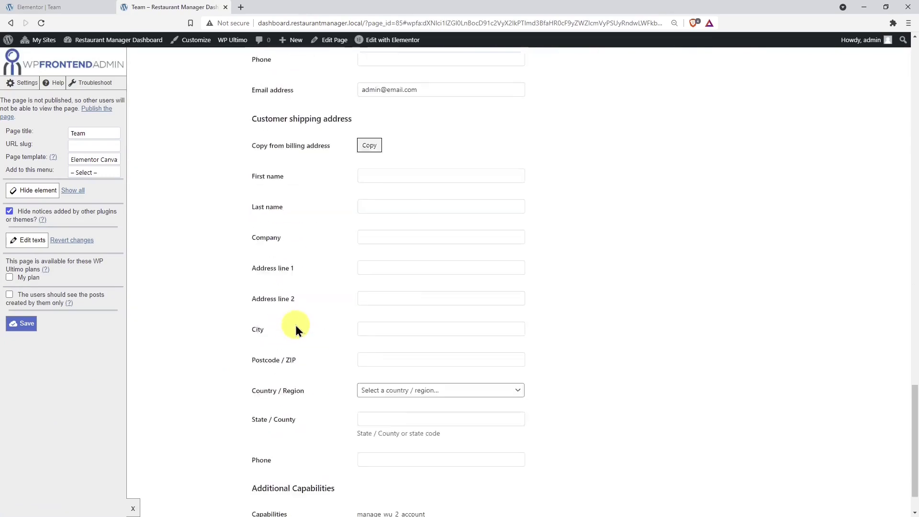
pyautogui.scroll(20, 295, 326)
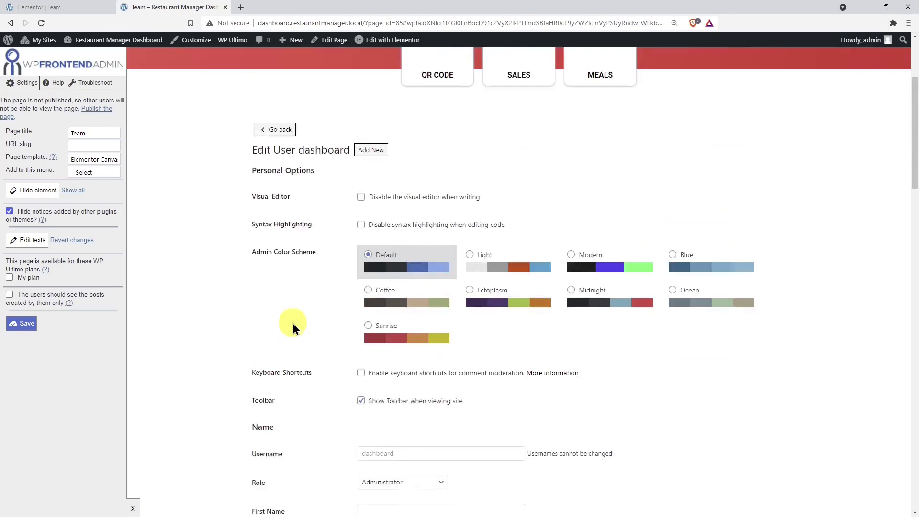
pyautogui.scroll(-3, 292, 323)
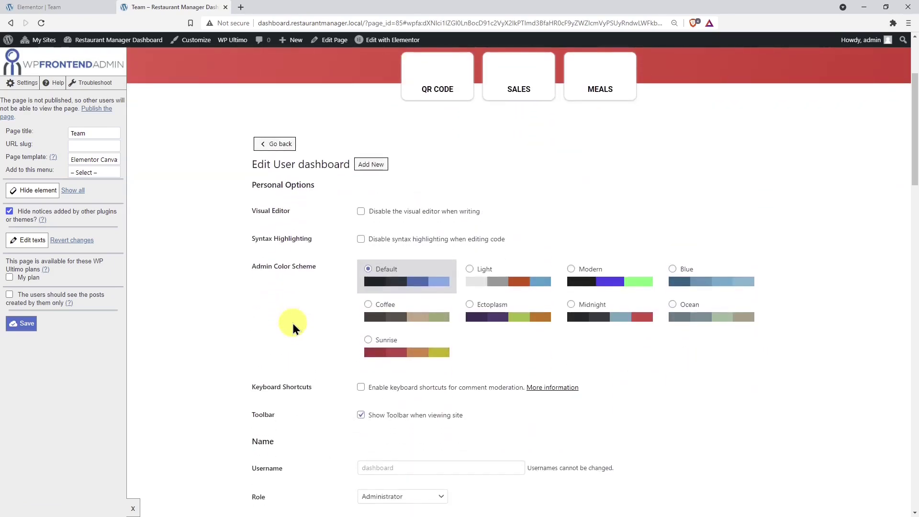
pyautogui.click(40, 192)
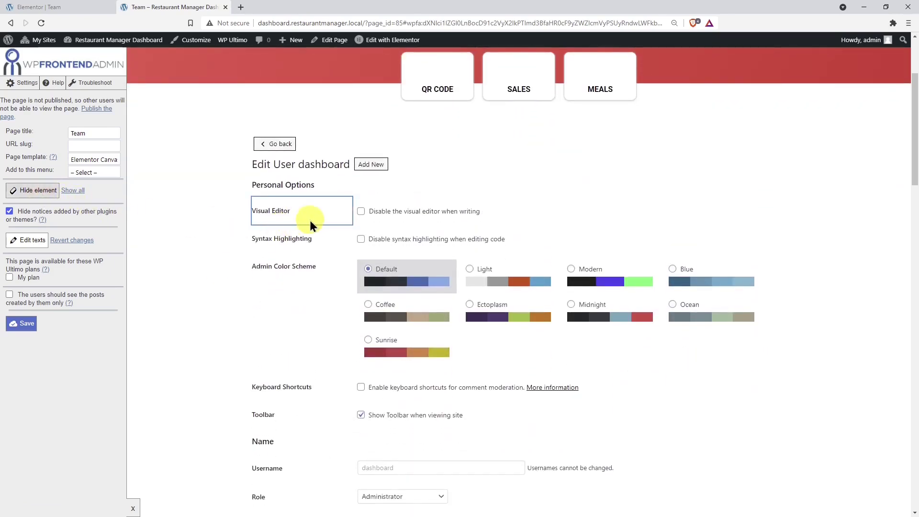
pyautogui.click(312, 220)
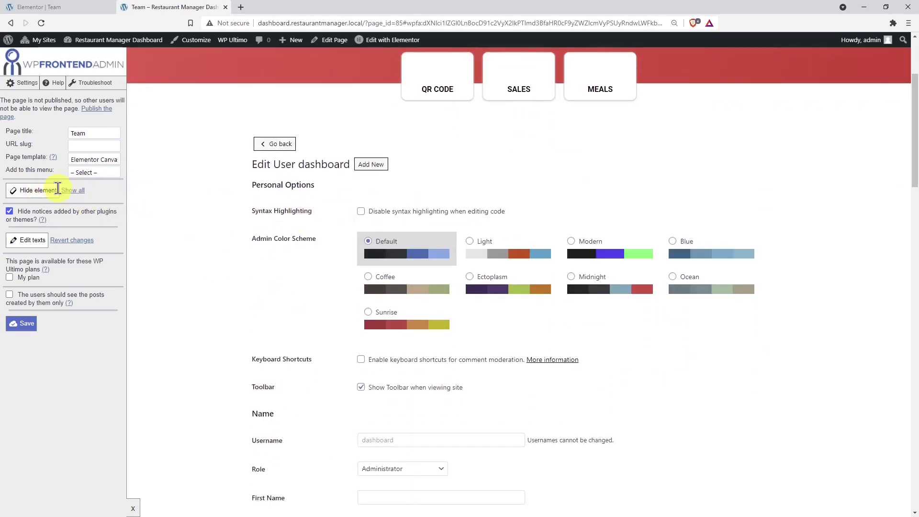
pyautogui.click(300, 217)
# Hide the Admin Color Scheme, Keyboard Shortcuts and Toolbar rows plus the Personal Options heading
pyautogui.click(60, 195)
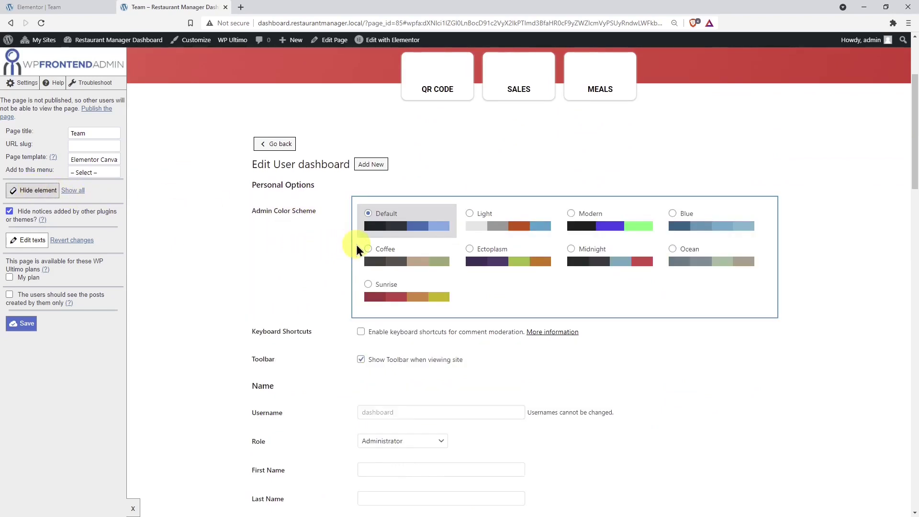
pyautogui.click(355, 245)
pyautogui.click(31, 190)
pyautogui.click(307, 214)
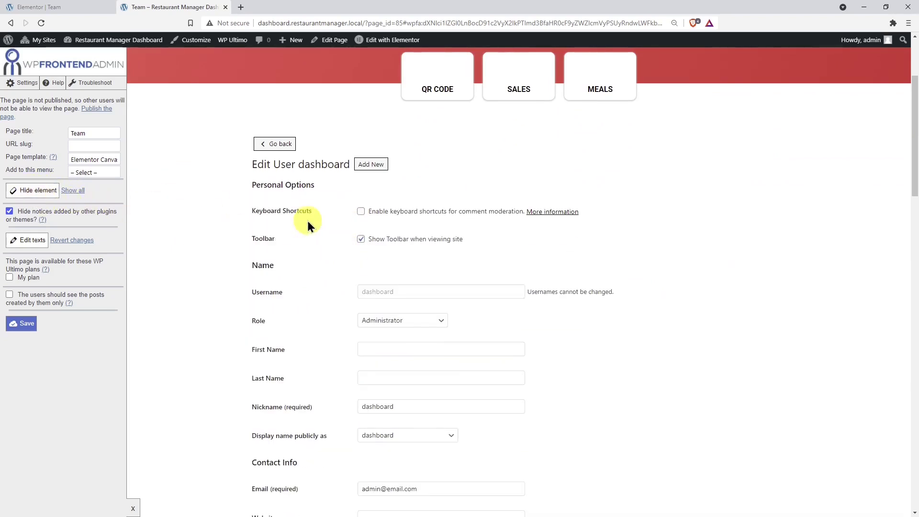
pyautogui.click(30, 194)
pyautogui.click(304, 219)
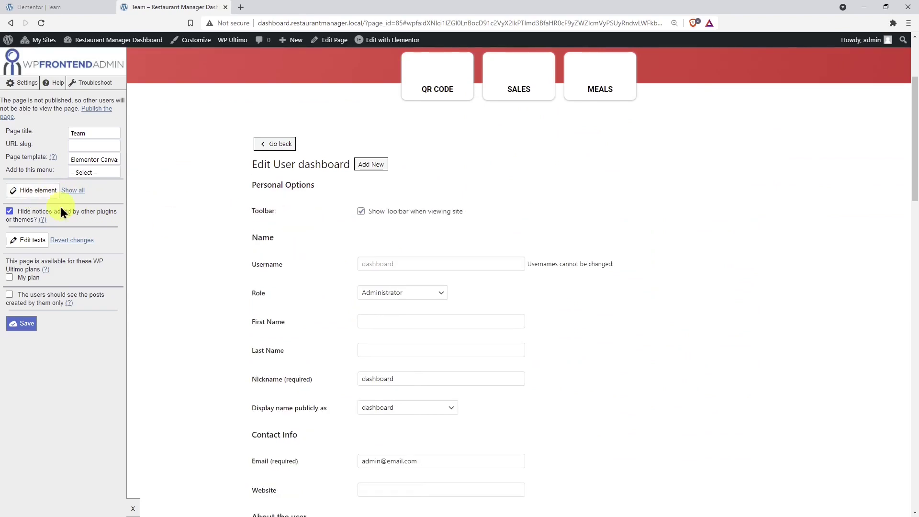
pyautogui.click(48, 192)
pyautogui.click(313, 217)
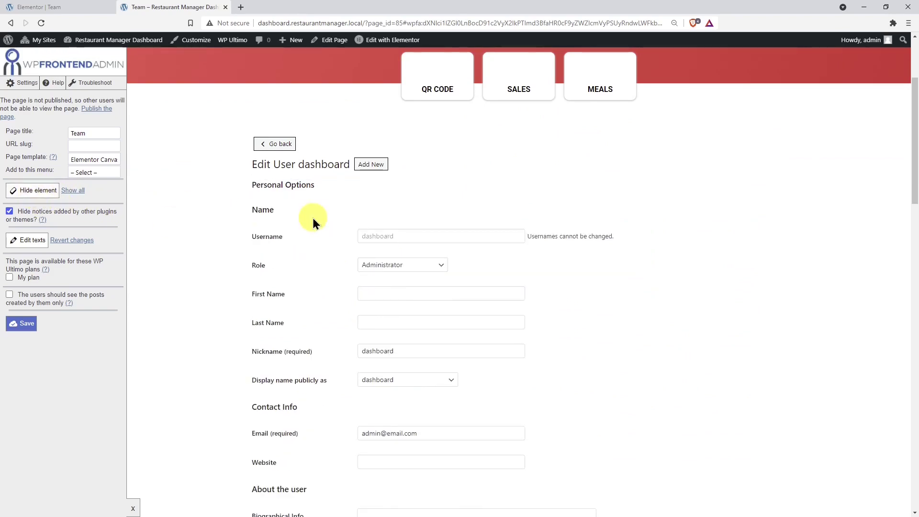
pyautogui.click(33, 190)
pyautogui.click(329, 183)
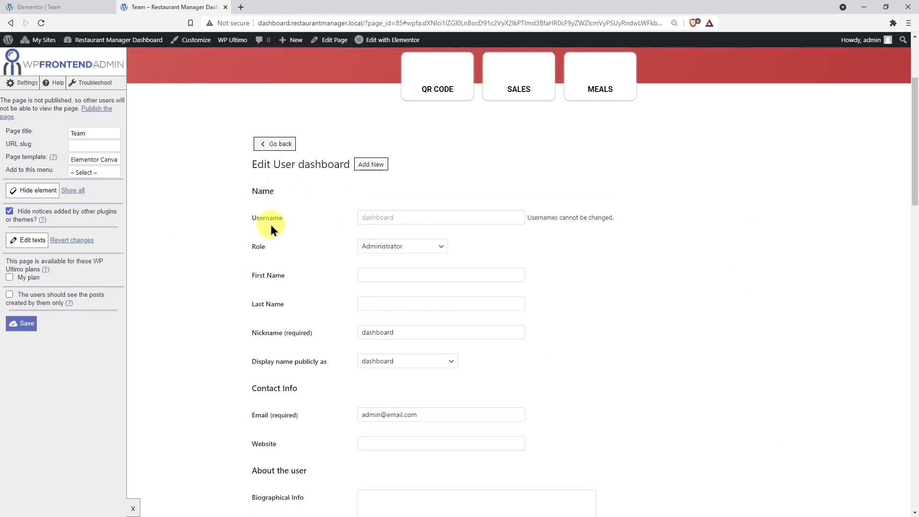
# Hide the Website and Biographical Info rows and the Application Passwords section
pyautogui.scroll(-6, 268, 314)
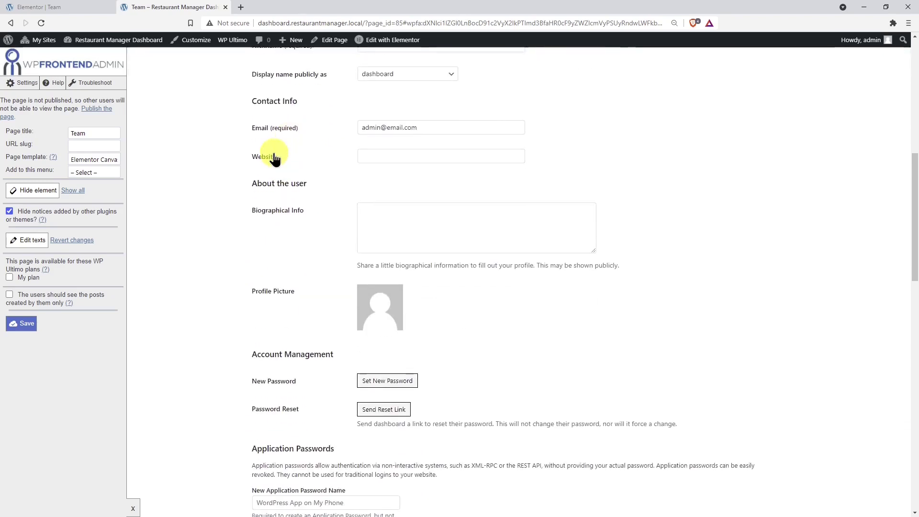
pyautogui.click(47, 195)
pyautogui.click(302, 157)
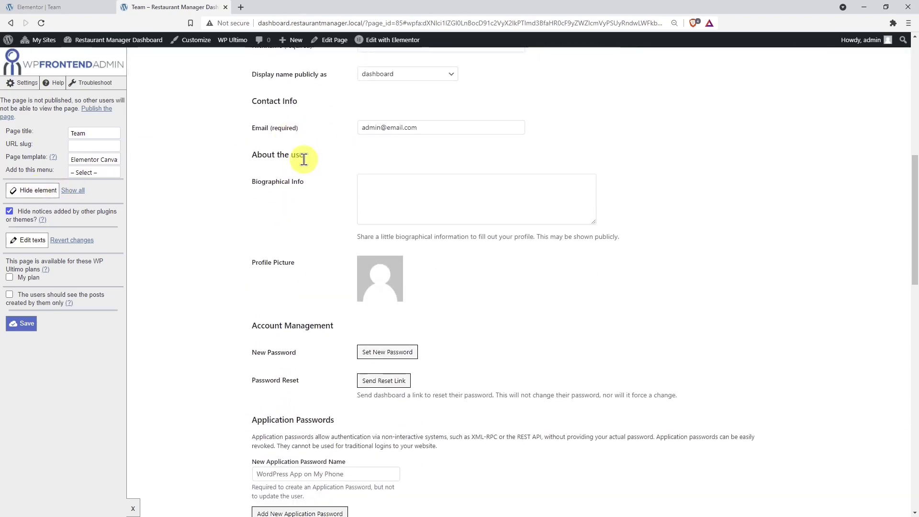
pyautogui.click(47, 195)
pyautogui.click(289, 195)
pyautogui.click(20, 191)
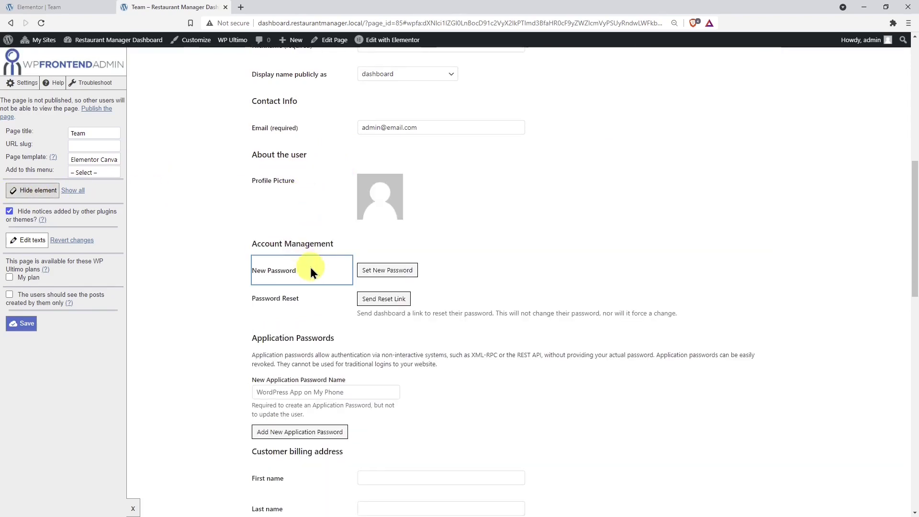
pyautogui.scroll(-3, 311, 268)
pyautogui.click(351, 204)
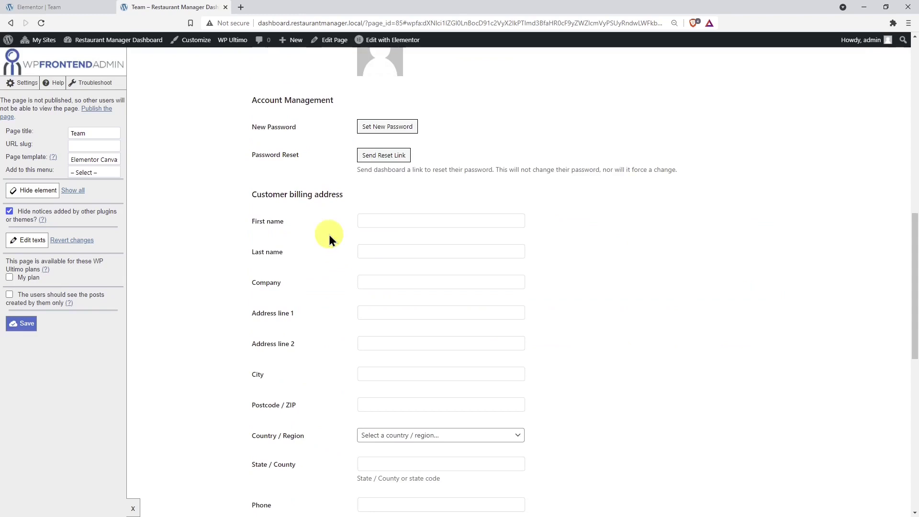
# Hide the Capabilities row and the Additional Capabilities heading
pyautogui.scroll(-3, 329, 234)
pyautogui.scroll(-7, 327, 232)
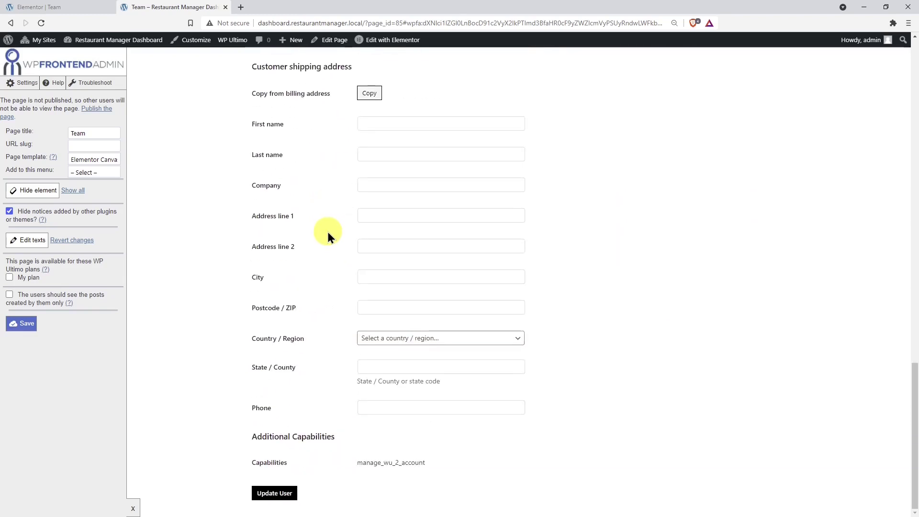
pyautogui.click(36, 192)
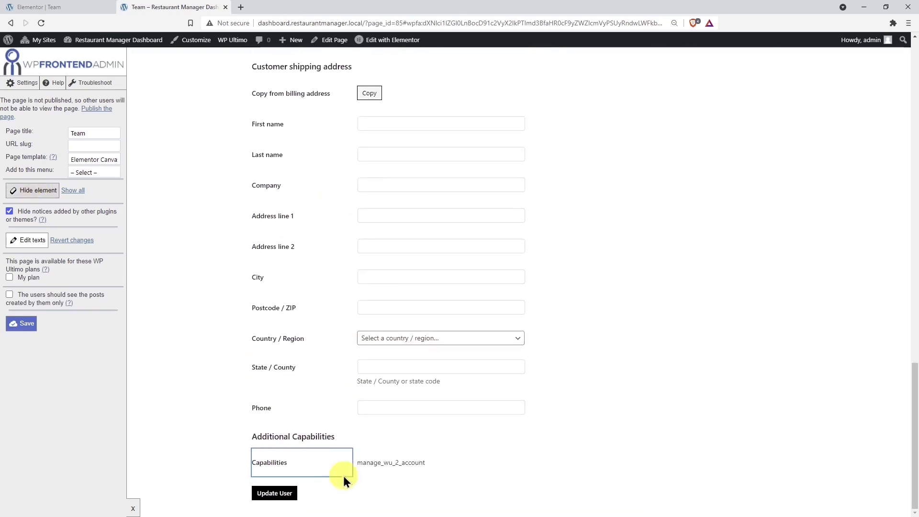
pyautogui.click(323, 456)
pyautogui.click(34, 191)
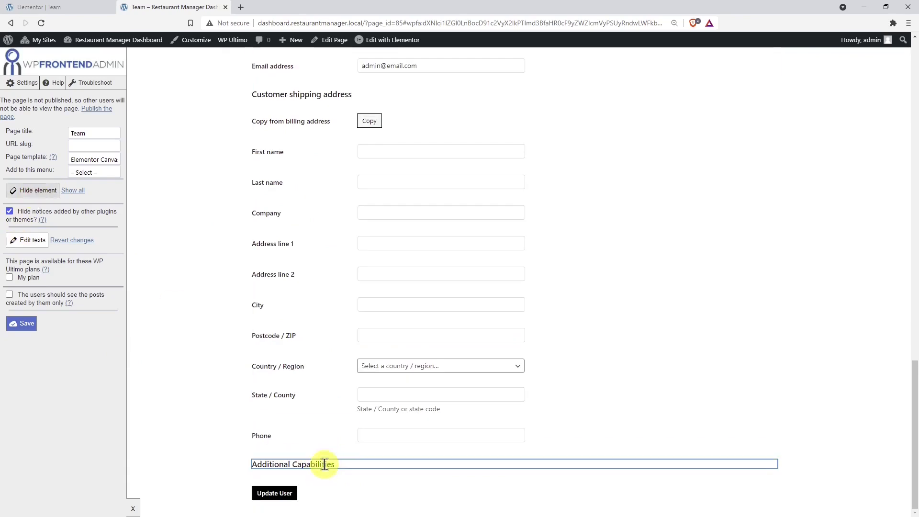
pyautogui.click(320, 462)
pyautogui.scroll(15, 331, 267)
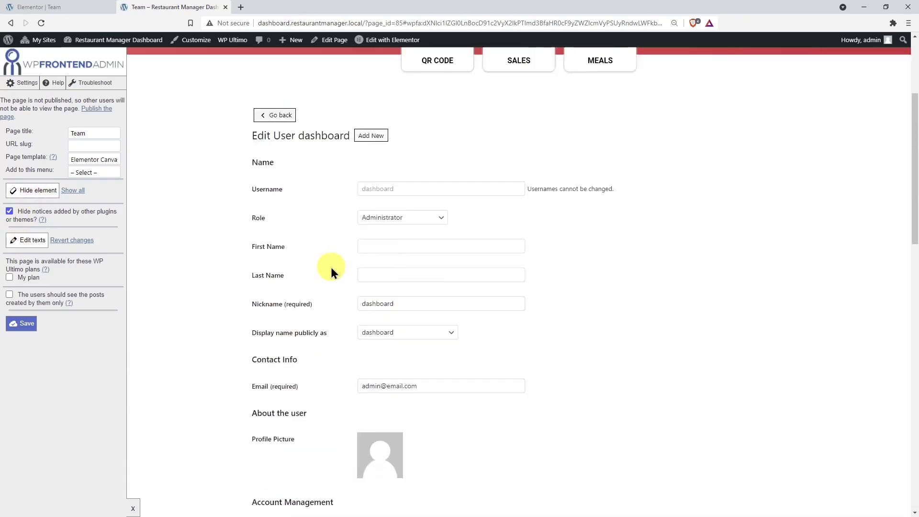
# Save the trimmed edit-user form and dismiss the confirmation so the page reloads
pyautogui.click(21, 324)
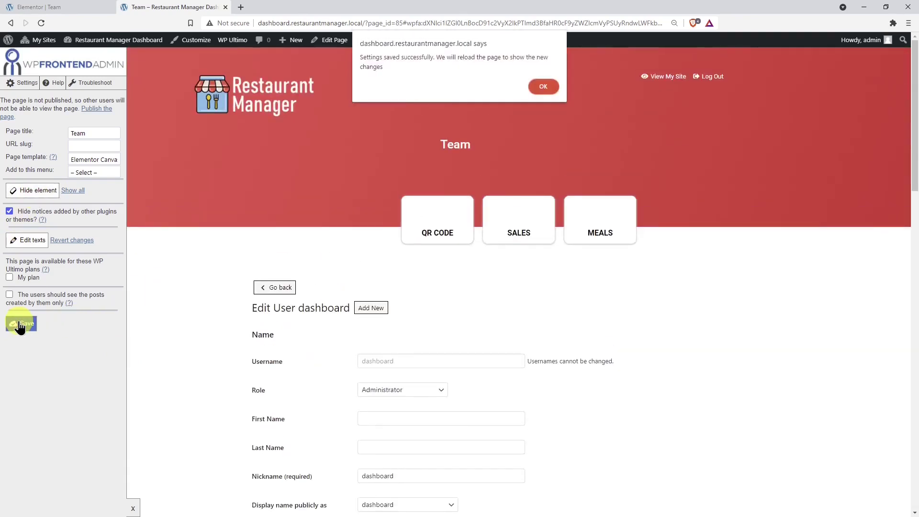
pyautogui.click(556, 91)
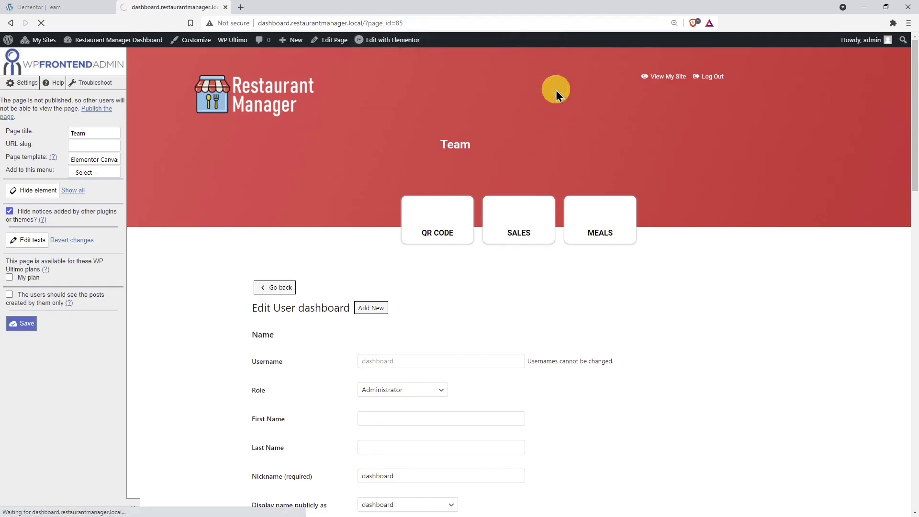